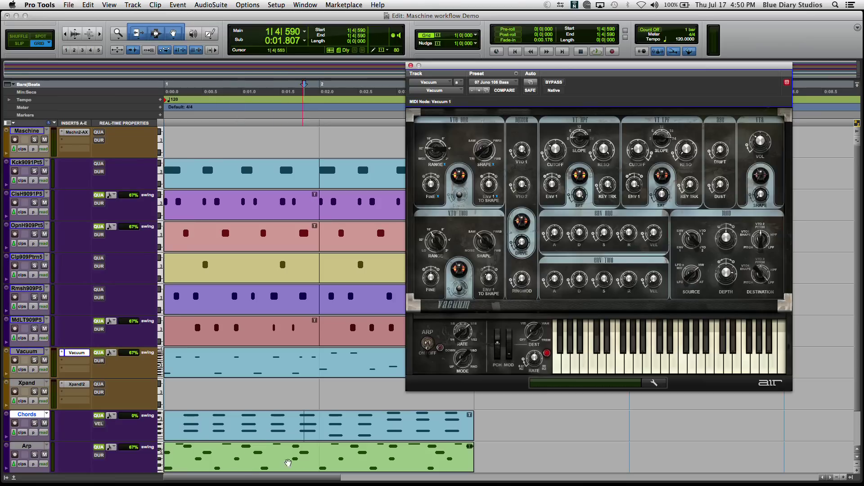
Open the Xpand!2 instrument on the Xpand track to view its settings, and close its window
{"action": "left_click", "coordinate": [77, 385]}
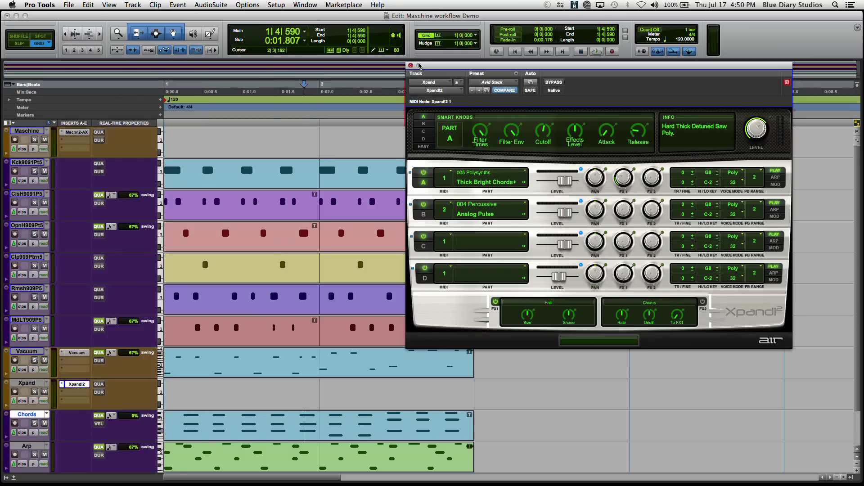
{"action": "left_click", "coordinate": [411, 66]}
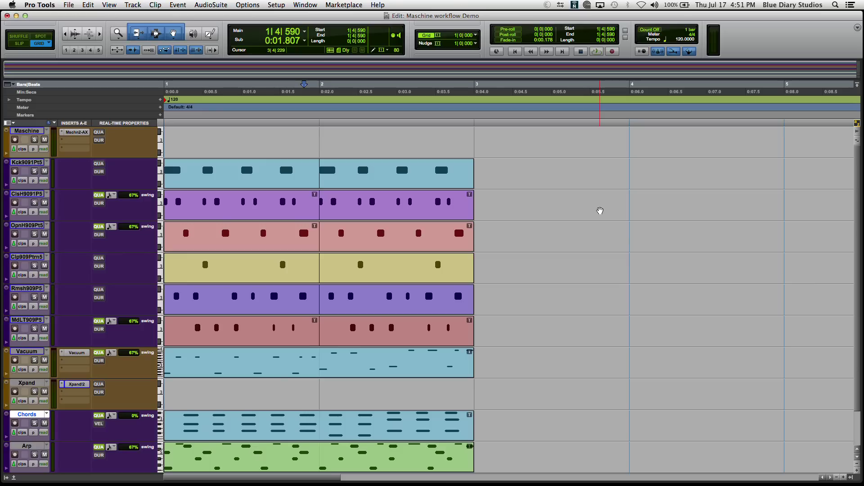
{"action": "key", "text": "super+bracketleft"}
{"action": "key", "text": "super+bracketleft"}
{"action": "key", "text": "super+bracketright"}
{"action": "key", "text": "super+bracketright"}
{"action": "key", "text": "super+bracketright"}
{"action": "key", "text": "super+bracketleft"}
{"action": "key", "text": "super+bracketleft"}
{"action": "key", "text": "super+bracketleft"}
{"action": "key", "text": "super+bracketright"}
{"action": "key", "text": "super+bracketright"}
{"action": "key", "text": "super+bracketright"}
{"action": "key", "text": "super+bracketleft"}
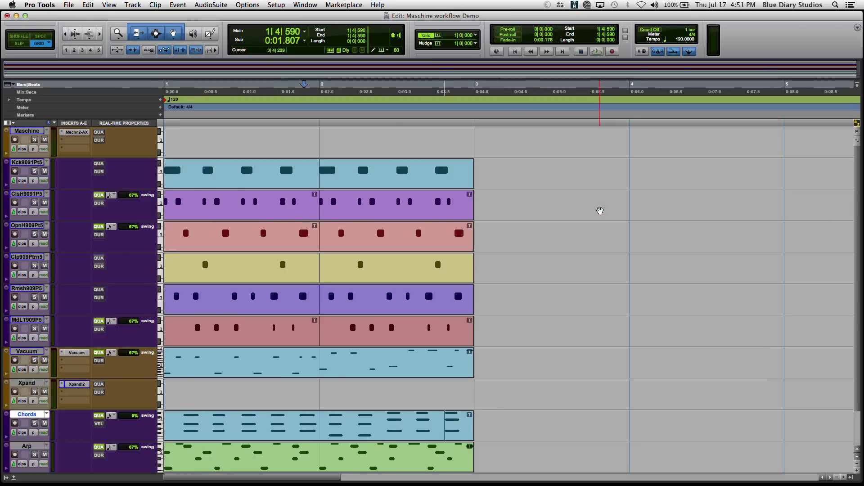
Group all the drum, Vacuum, Chords and Arp clips in bars 1 and 2 into one clip group
{"action": "key", "text": "super+bracketleft"}
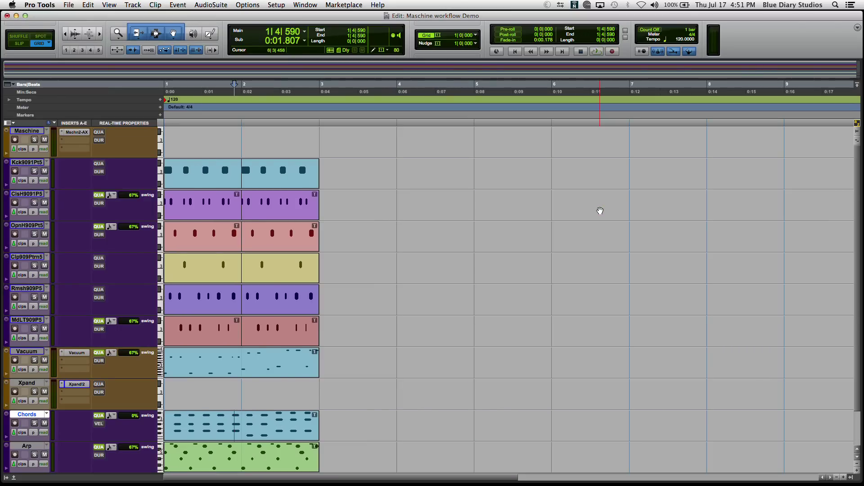
{"action": "scroll", "coordinate": [600, 211], "scroll_direction": "down", "scroll_amount": 3}
{"action": "scroll", "coordinate": [600, 211], "scroll_direction": "up", "scroll_amount": 3}
{"action": "left_click", "coordinate": [302, 185]}
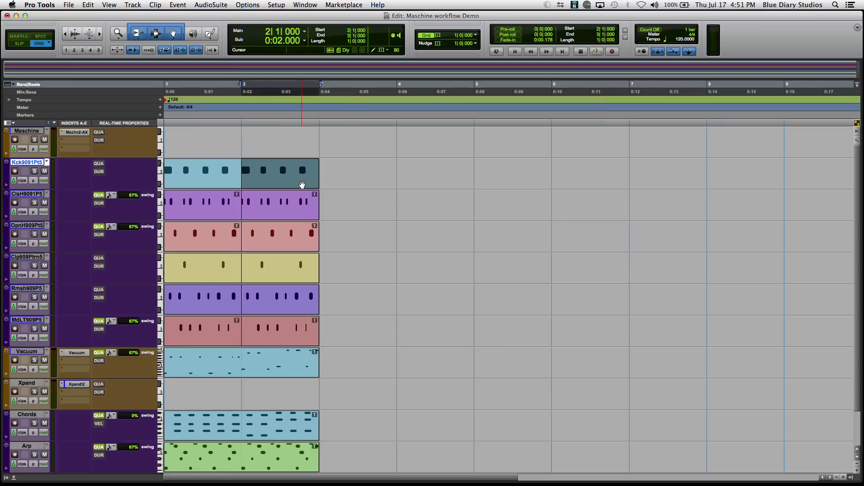
{"action": "left_click", "coordinate": [219, 183], "text": "shift"}
{"action": "left_click", "coordinate": [224, 205], "text": "shift"}
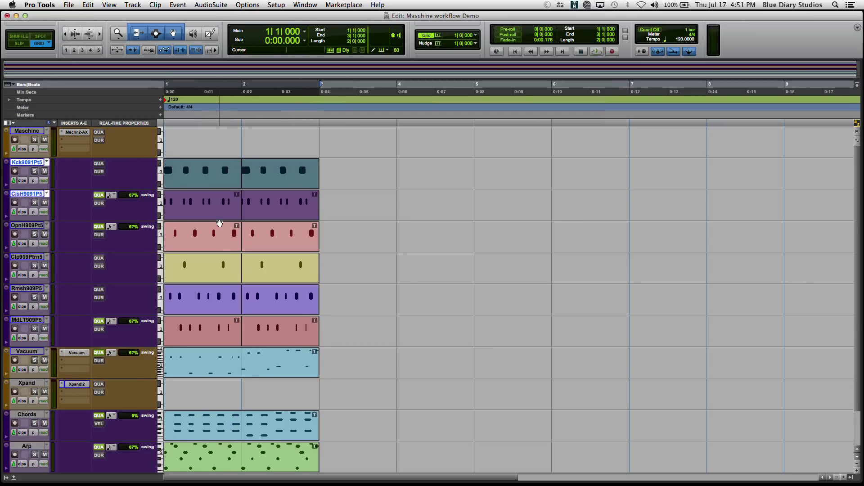
{"action": "left_click", "coordinate": [224, 242], "text": "shift"}
{"action": "left_click", "coordinate": [225, 266], "text": "shift"}
{"action": "left_click", "coordinate": [229, 299], "text": "shift"}
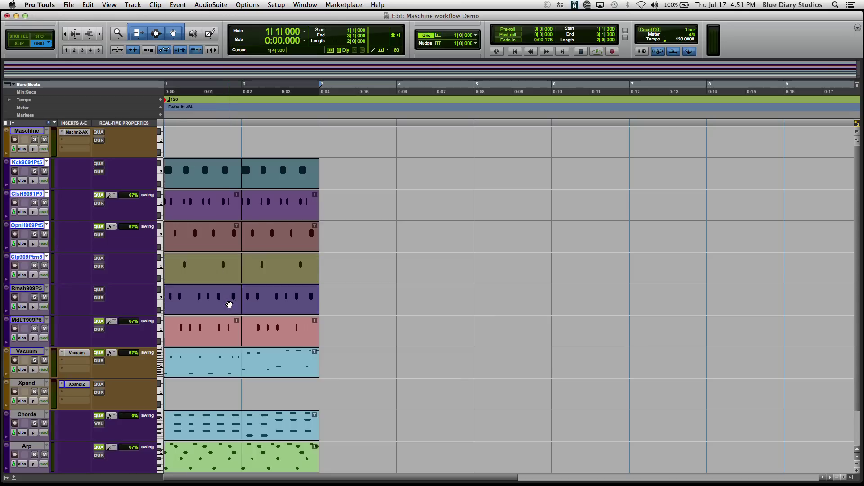
{"action": "left_click", "coordinate": [228, 332], "text": "shift"}
{"action": "left_click", "coordinate": [224, 369], "text": "shift"}
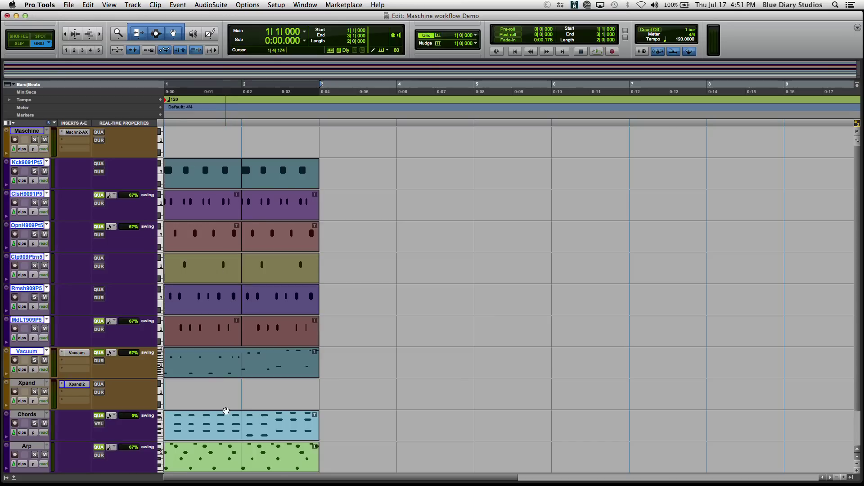
{"action": "left_click", "coordinate": [225, 423], "text": "shift"}
{"action": "left_click", "coordinate": [228, 463], "text": "shift"}
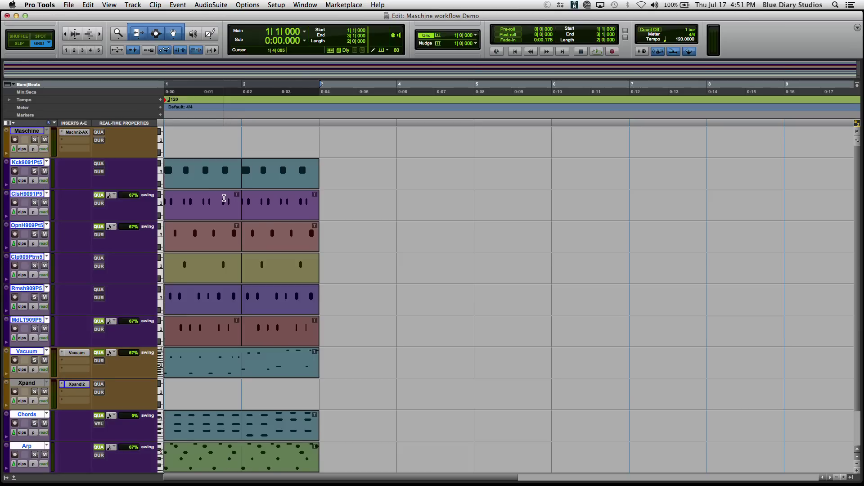
{"action": "right_click", "coordinate": [224, 200]}
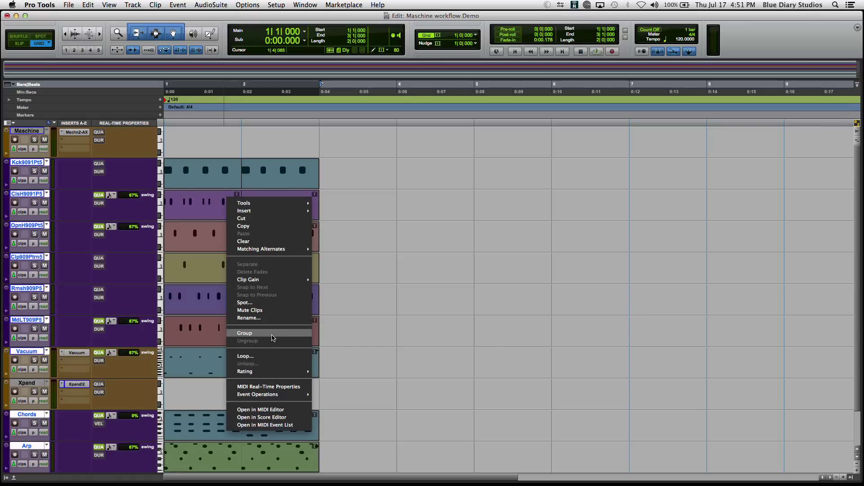
{"action": "left_click", "coordinate": [273, 338]}
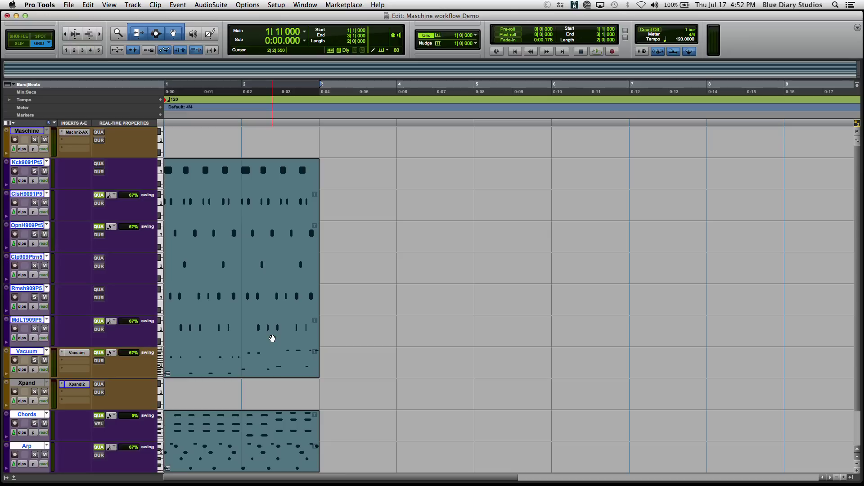
{"action": "left_click", "coordinate": [364, 338]}
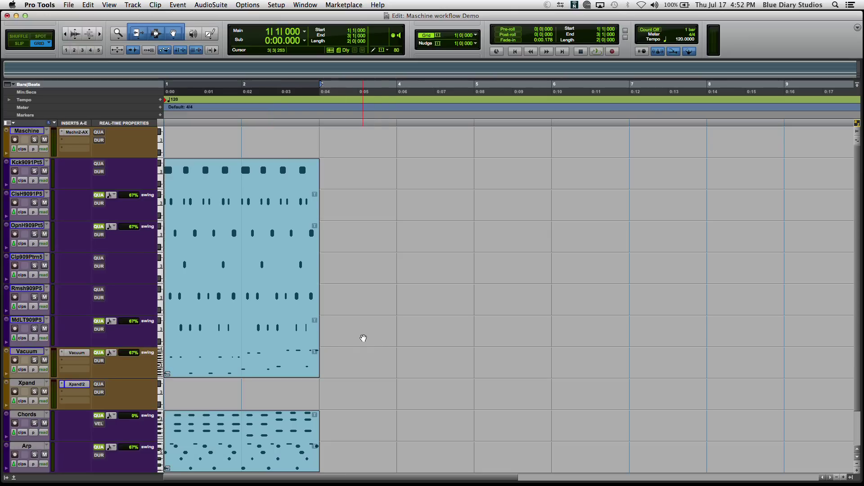
Loop the clip group with the number of loops set to 1, and extend the looping to the start of bar 10
{"action": "left_click", "coordinate": [294, 340]}
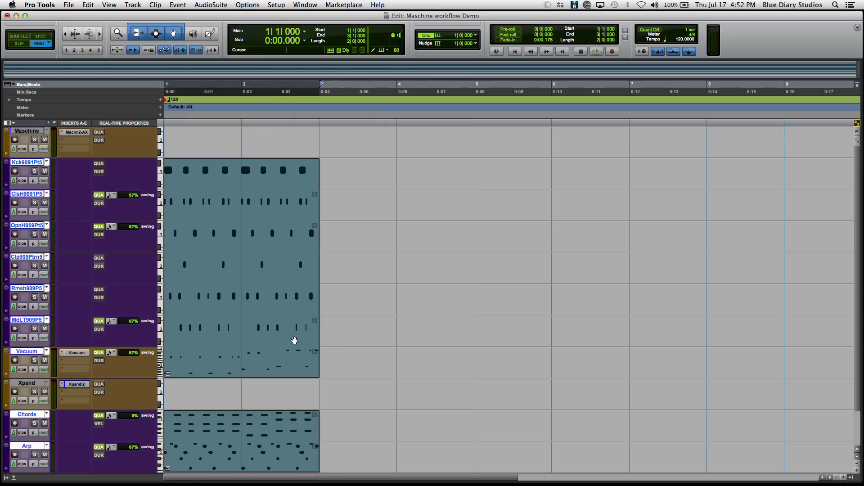
{"action": "mouse_move", "coordinate": [295, 340]}
{"action": "left_mouse_down"}
{"action": "mouse_move", "coordinate": [353, 336]}
{"action": "mouse_move", "coordinate": [278, 336]}
{"action": "left_mouse_up"}
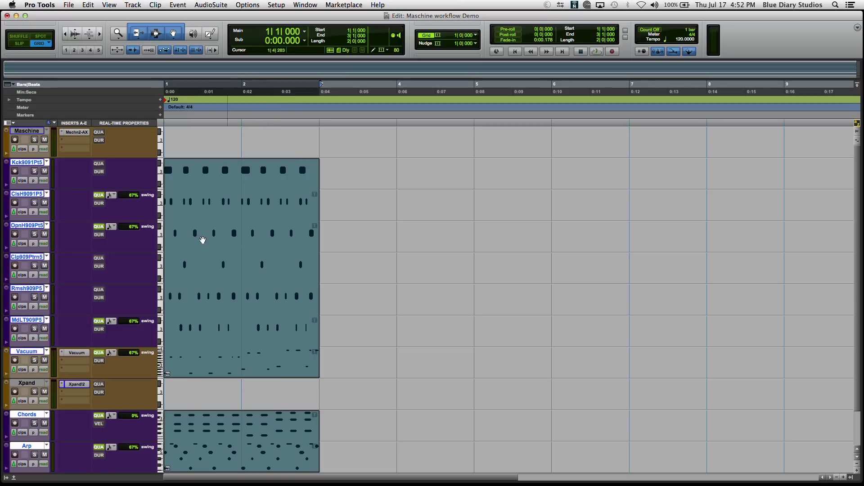
{"action": "right_click", "coordinate": [269, 248]}
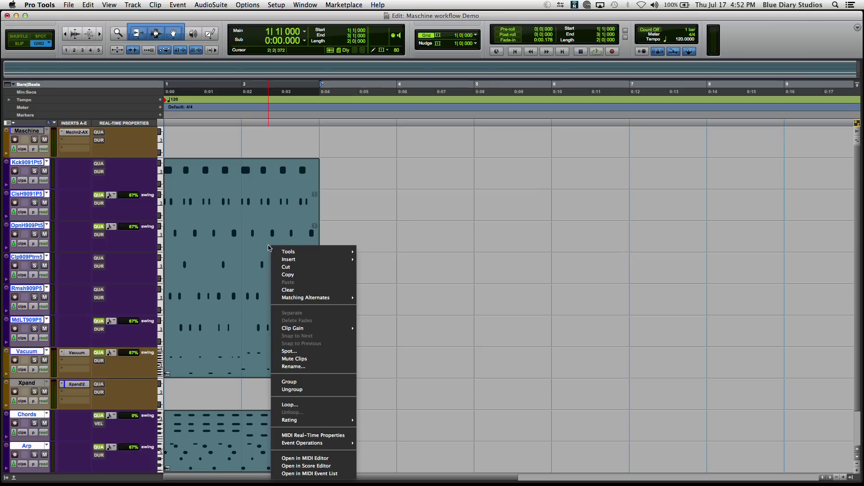
{"action": "left_click", "coordinate": [307, 406]}
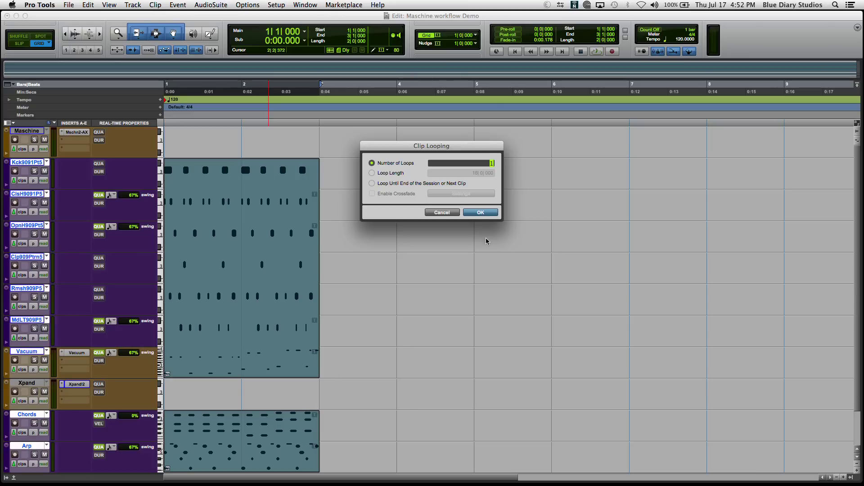
{"action": "left_click", "coordinate": [481, 212]}
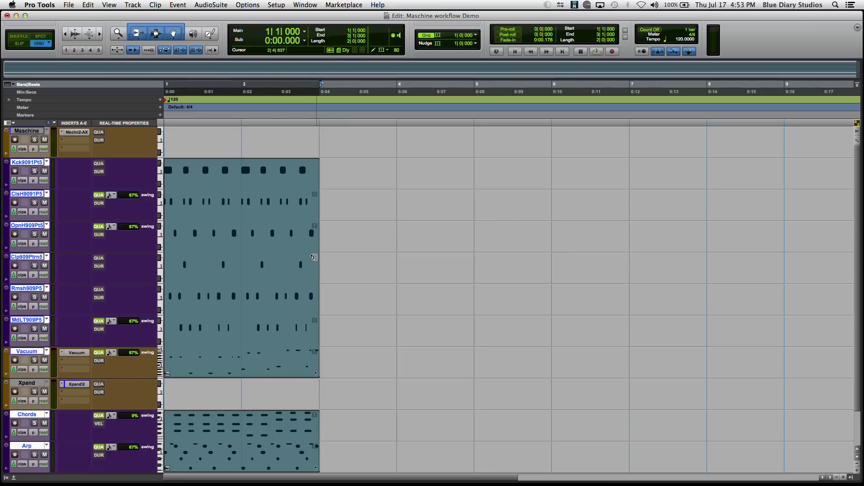
{"action": "left_click_drag", "start_coordinate": [314, 257], "coordinate": [843, 221]}
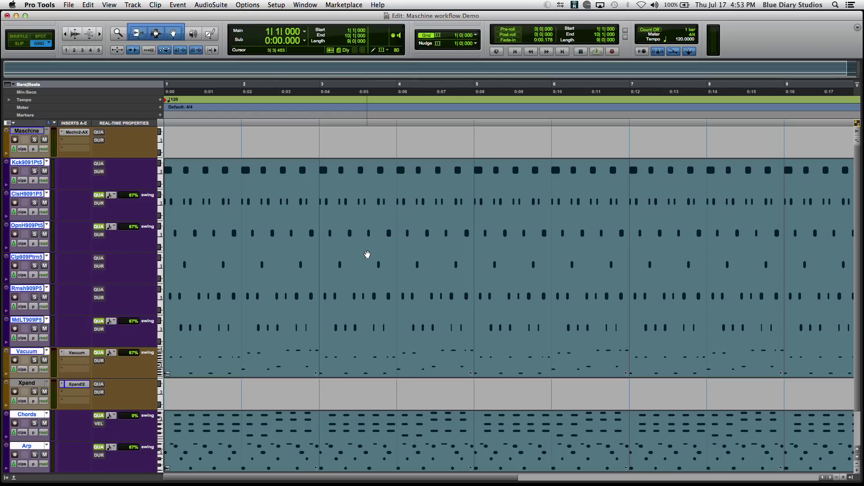
Ungroup the looped clip group into separate clips on each track and return to the session start
{"action": "right_click", "coordinate": [367, 254]}
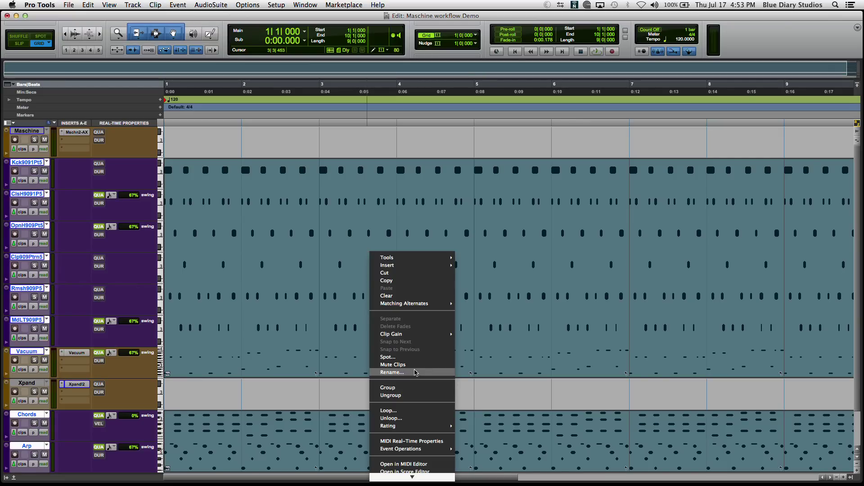
{"action": "left_click", "coordinate": [404, 395]}
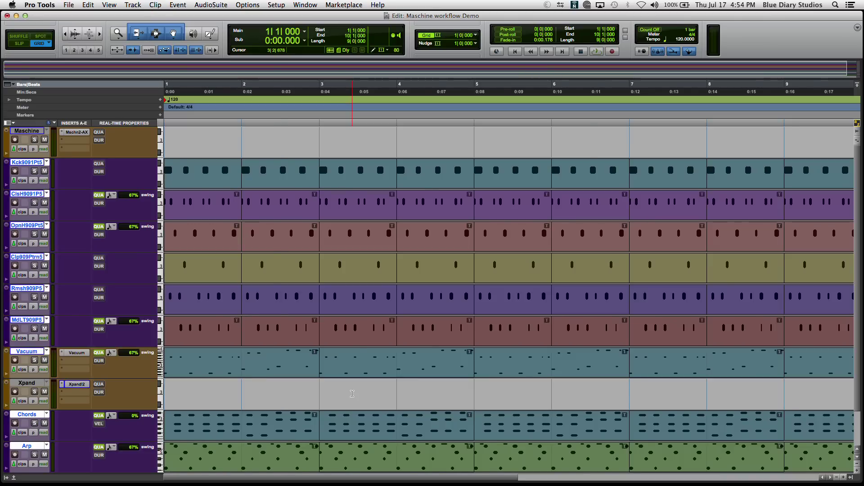
{"action": "key", "text": "r"}
{"action": "key", "text": "Return"}
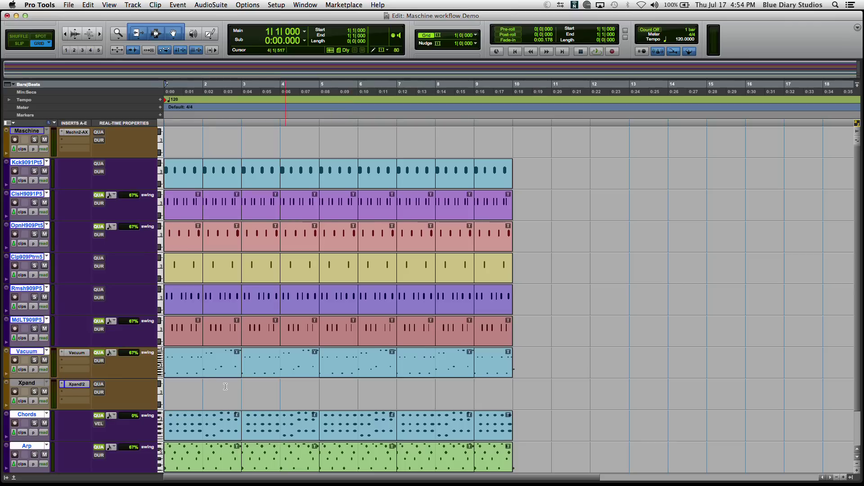
Delete the closed hi-hat, open hi-hat, clap, rimshot, tom and Vacuum clips in bars 1 and 2, keeping the kick
{"action": "left_click", "coordinate": [184, 212]}
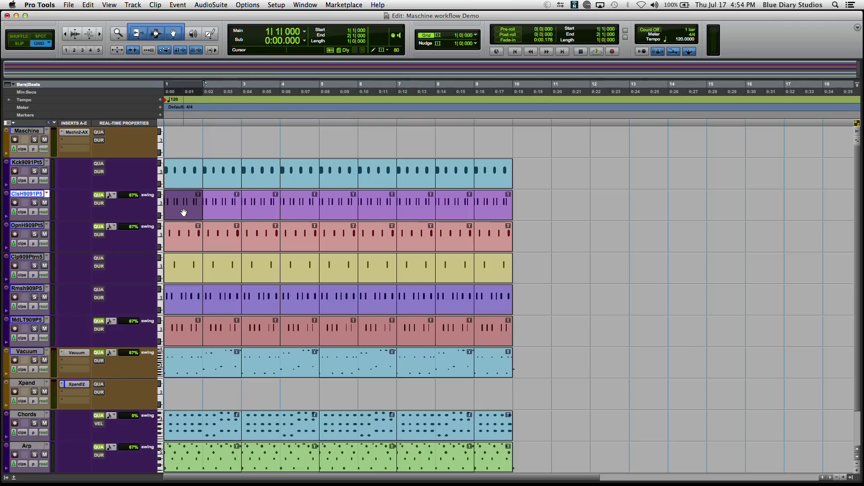
{"action": "left_click", "coordinate": [181, 240], "text": "shift"}
{"action": "left_click", "coordinate": [191, 275], "text": "shift"}
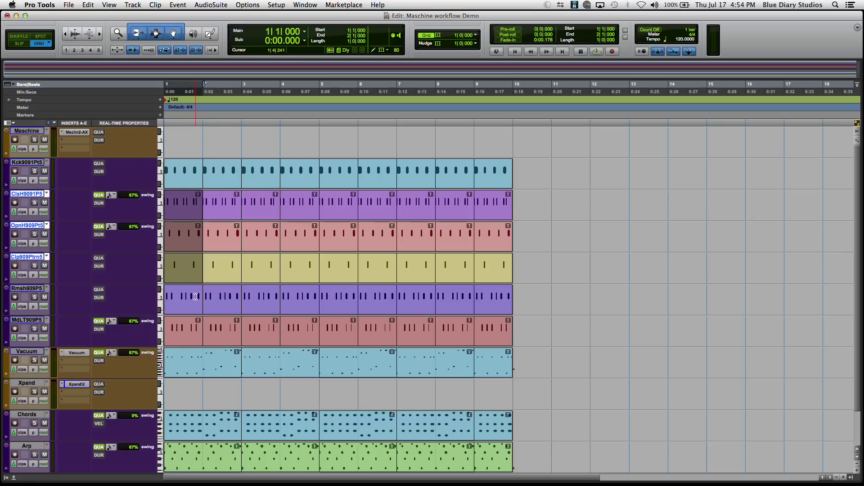
{"action": "left_click", "coordinate": [194, 299], "text": "shift"}
{"action": "left_click", "coordinate": [191, 342], "text": "shift"}
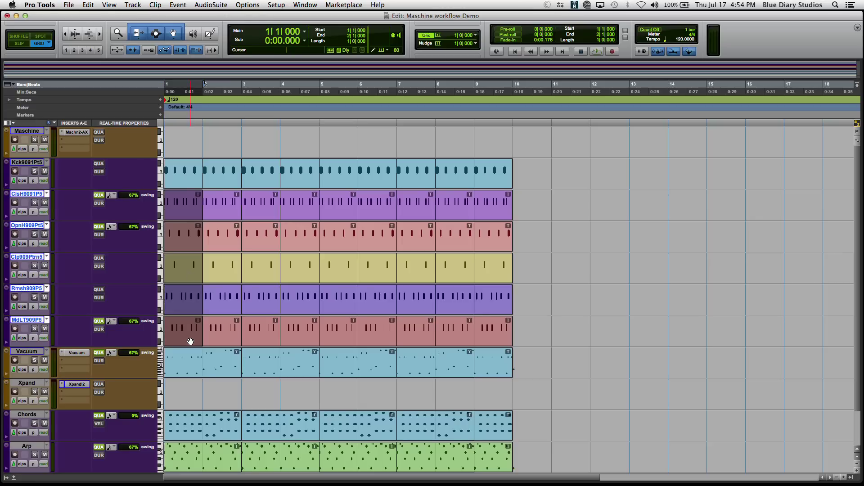
{"action": "left_click", "coordinate": [189, 376], "text": "shift"}
{"action": "key", "text": "Delete"}
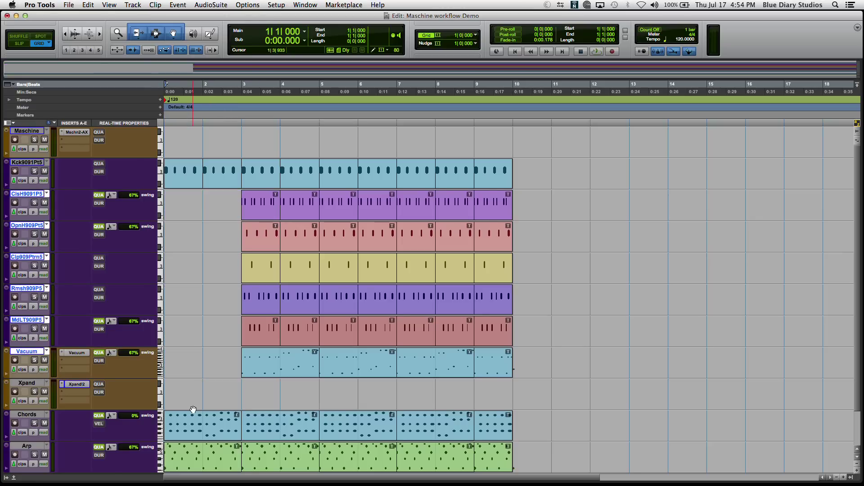
Delete the Chords and Arp clips spanning bars 1 and 2
{"action": "left_click", "coordinate": [202, 431]}
{"action": "left_click", "coordinate": [201, 464], "text": "shift"}
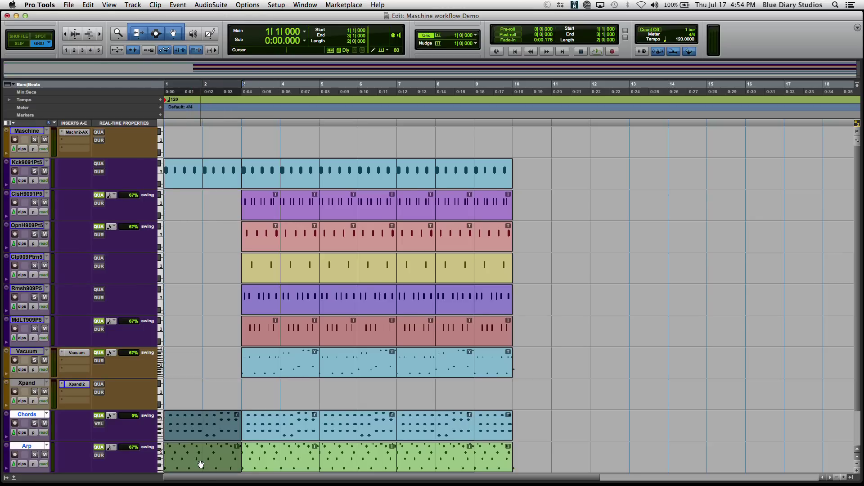
{"action": "key", "text": "Delete"}
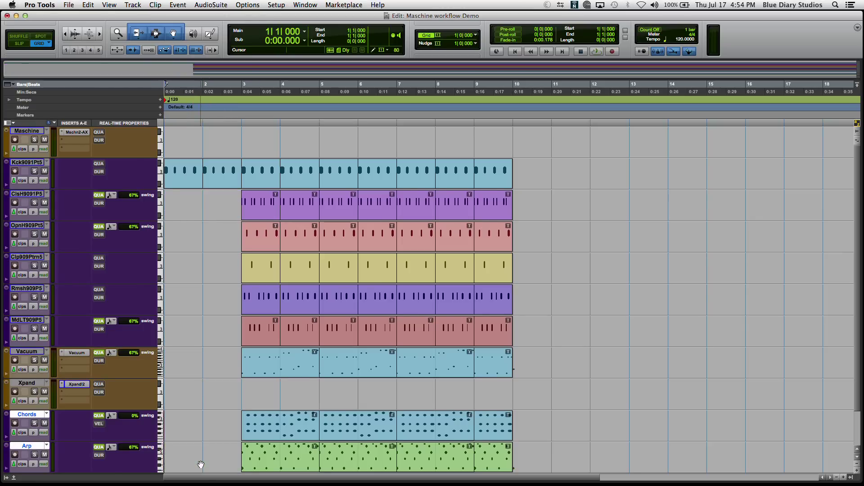
Delete the closed hi-hat, open hi-hat, clap, rimshot and tom clips in bar 3
{"action": "left_click", "coordinate": [270, 336]}
{"action": "left_click", "coordinate": [266, 211], "text": "shift"}
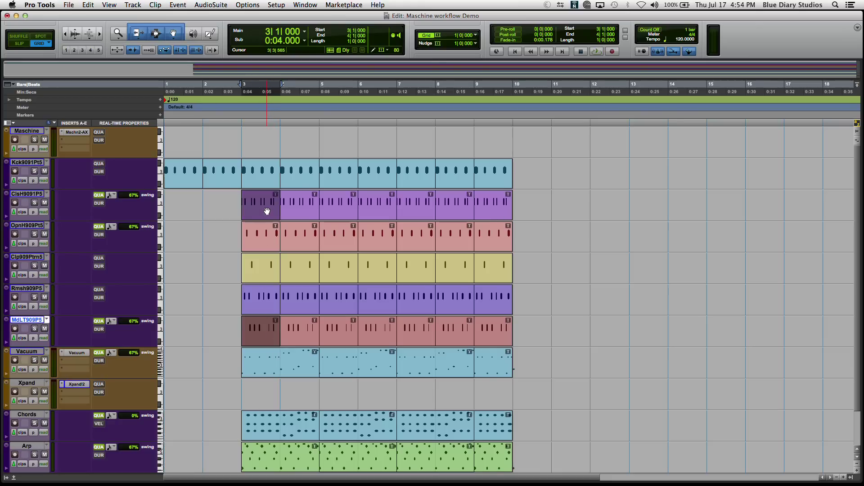
{"action": "left_click", "coordinate": [266, 249], "text": "shift"}
{"action": "left_click", "coordinate": [261, 279], "text": "shift"}
{"action": "left_click", "coordinate": [261, 302], "text": "shift"}
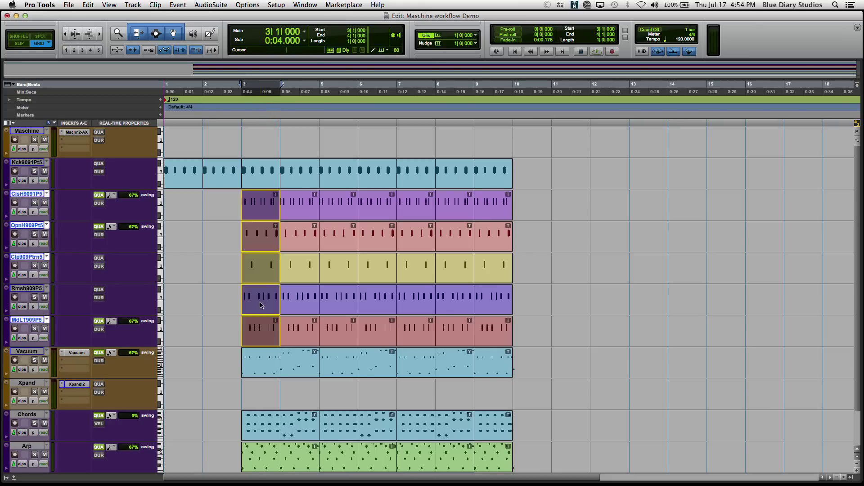
{"action": "key", "text": "Delete"}
Delete the Chords clips in bars 3 to 6 and the Arp clip in bars 3 and 4
{"action": "left_click", "coordinate": [285, 437]}
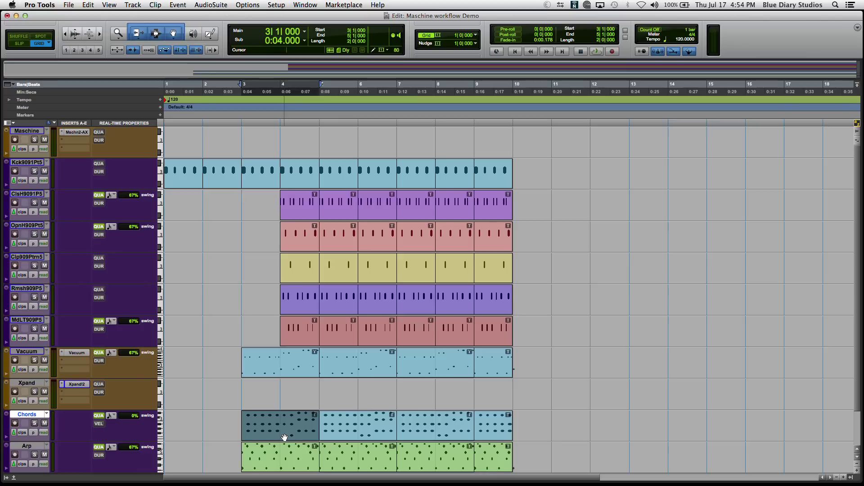
{"action": "left_click", "coordinate": [290, 466], "text": "shift"}
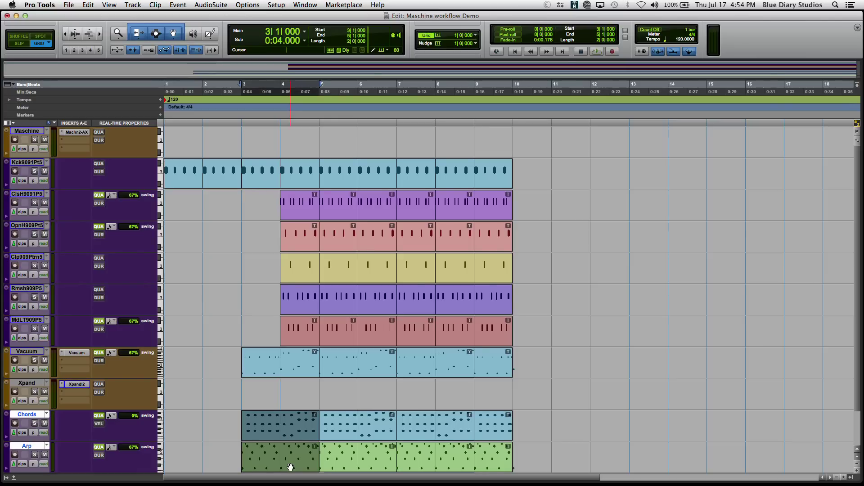
{"action": "left_click", "coordinate": [291, 466]}
{"action": "left_click", "coordinate": [296, 438]}
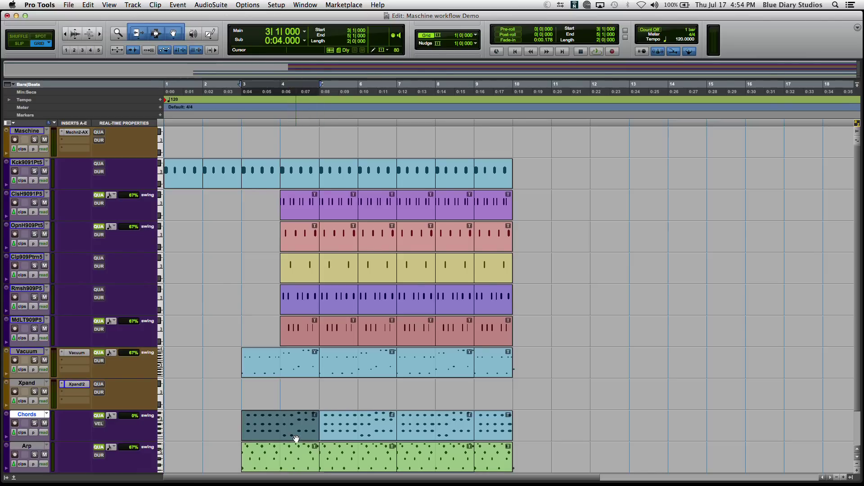
{"action": "left_click", "coordinate": [296, 438]}
{"action": "key", "text": "Delete"}
{"action": "left_click", "coordinate": [335, 437]}
{"action": "key", "text": "Delete"}
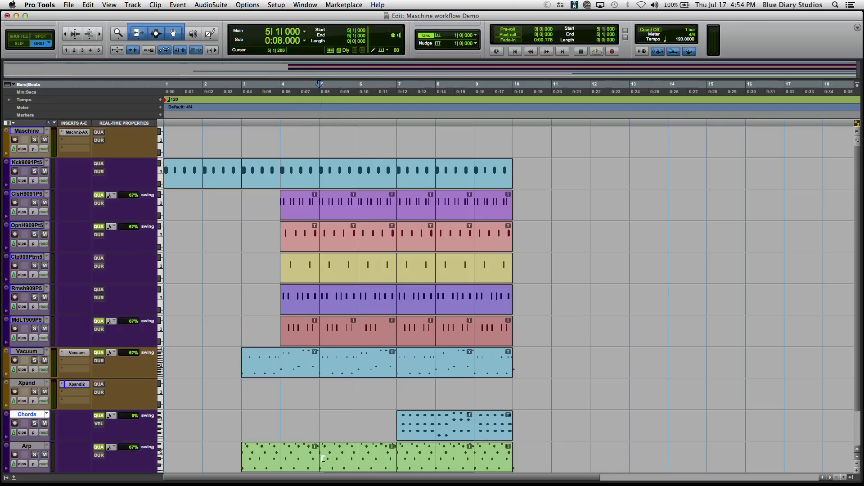
{"action": "left_click", "coordinate": [304, 462]}
{"action": "key", "text": "Delete"}
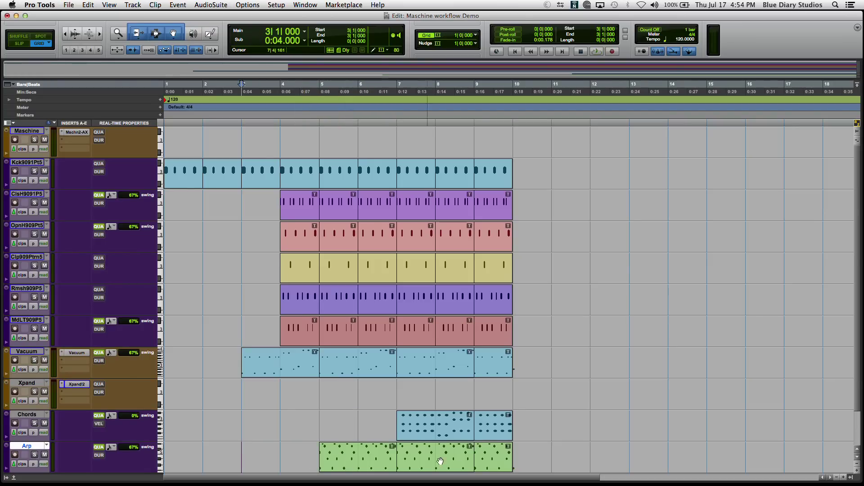
Delete the rimshot, clap, open hi-hat and closed hi-hat clips in bar 5
{"action": "left_click", "coordinate": [298, 332]}
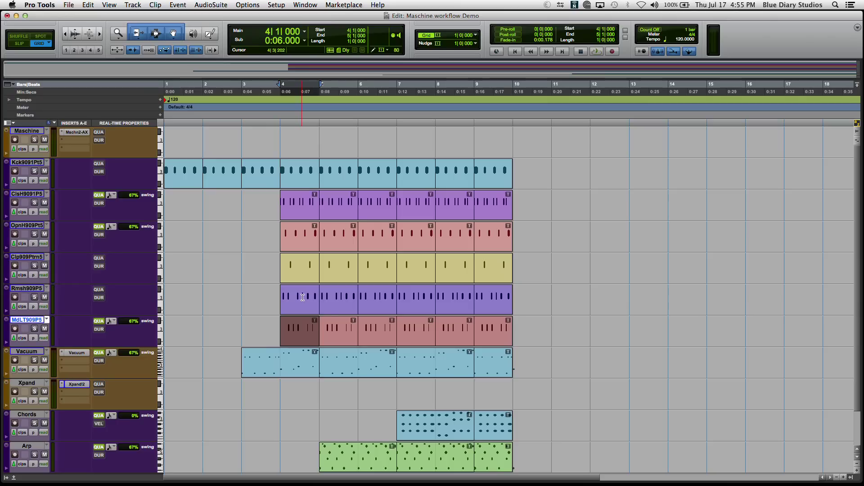
{"action": "left_click", "coordinate": [343, 304]}
{"action": "key", "text": "Delete"}
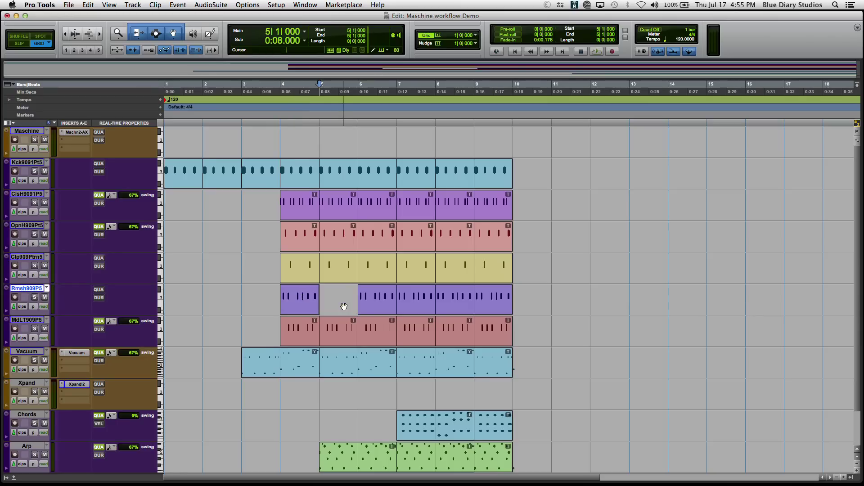
{"action": "left_click", "coordinate": [343, 279]}
{"action": "key", "text": "Delete"}
{"action": "left_click", "coordinate": [343, 238]}
{"action": "key", "text": "Delete"}
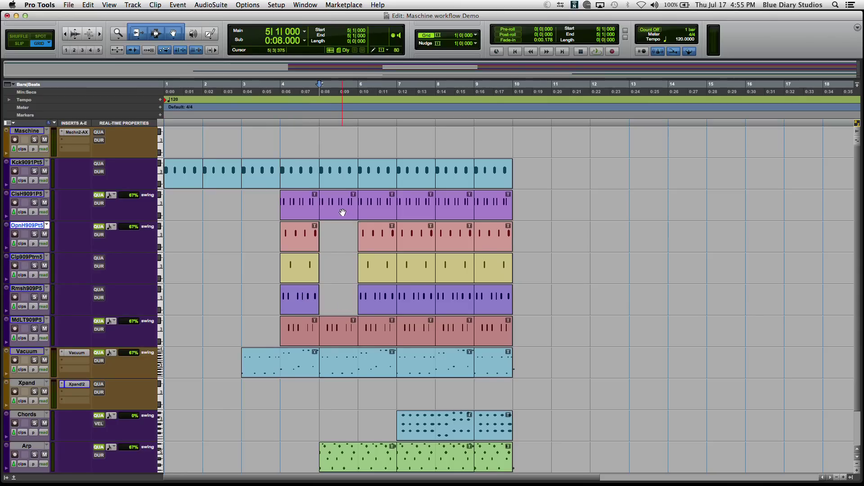
{"action": "left_click", "coordinate": [343, 212]}
{"action": "key", "text": "Delete"}
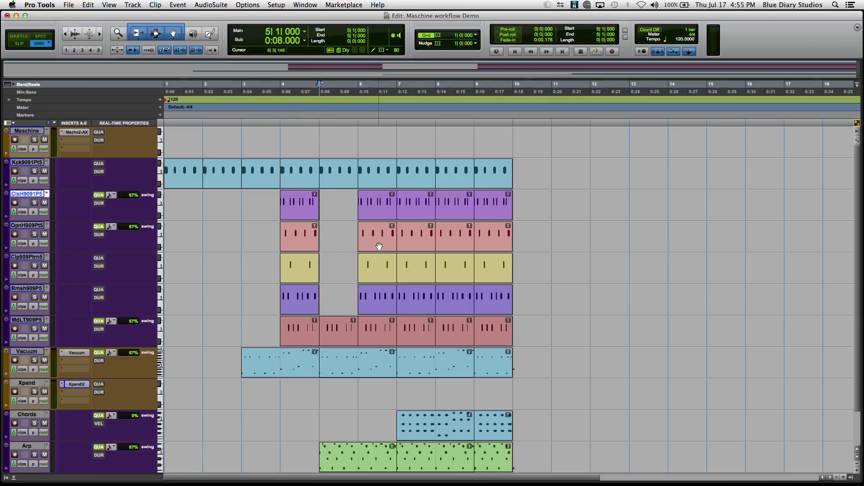
Play the arrangement from the session start to listen to it, and stop playback
{"action": "key", "text": "Return"}
{"action": "key", "text": "space"}
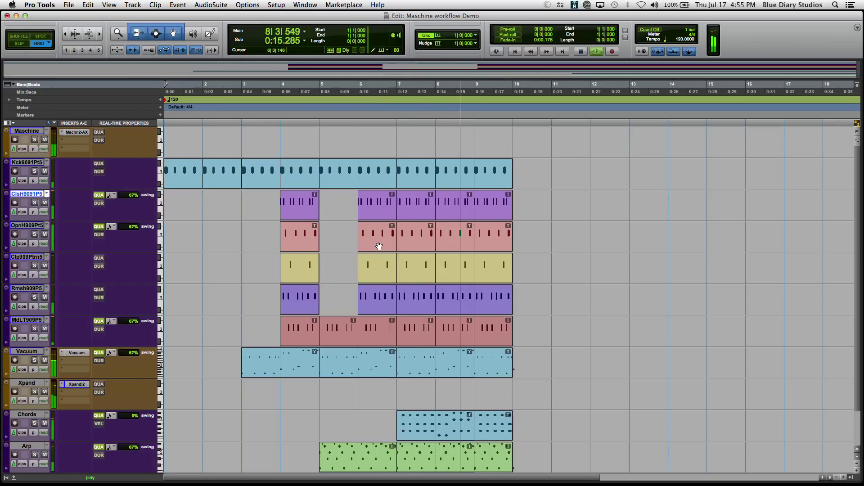
{"action": "key", "text": "space"}
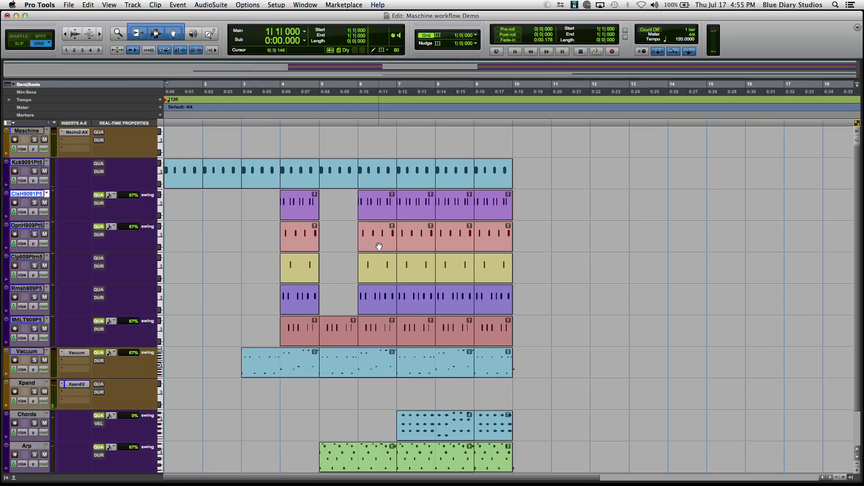